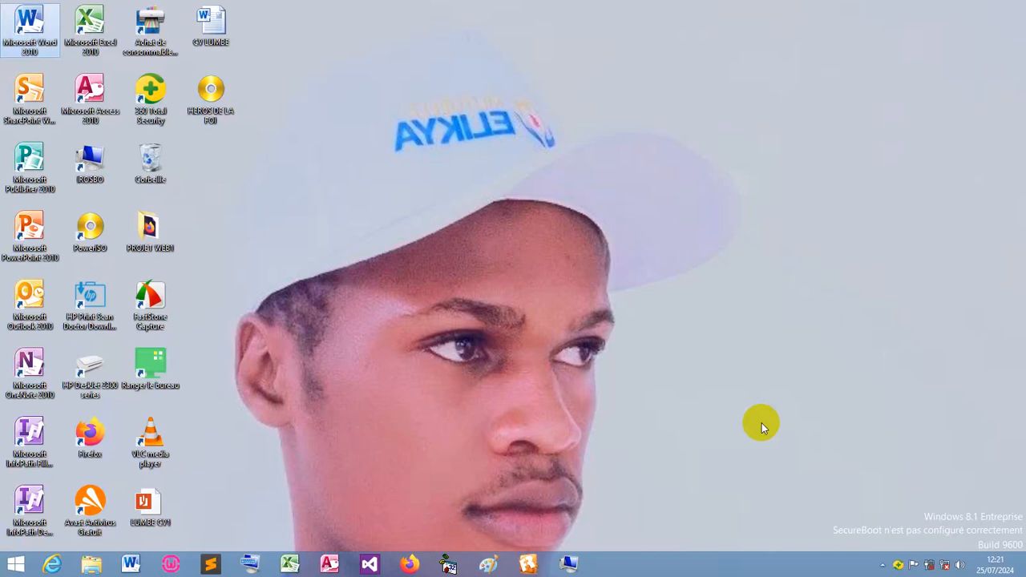
Launch Word 2010 from its desktop shortcut and dismiss the Office activation notice.
click(44, 28)
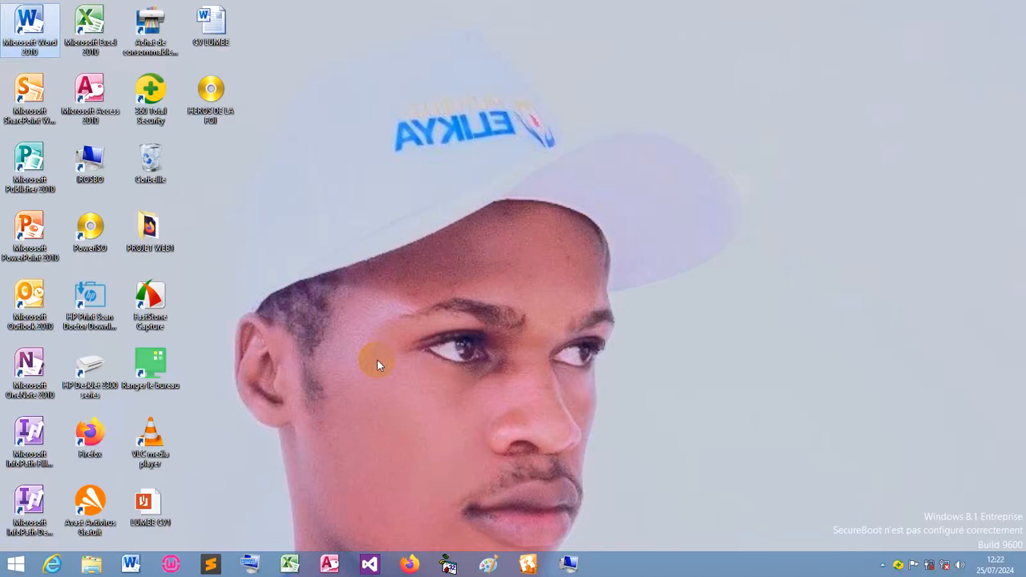
double_click(23, 27)
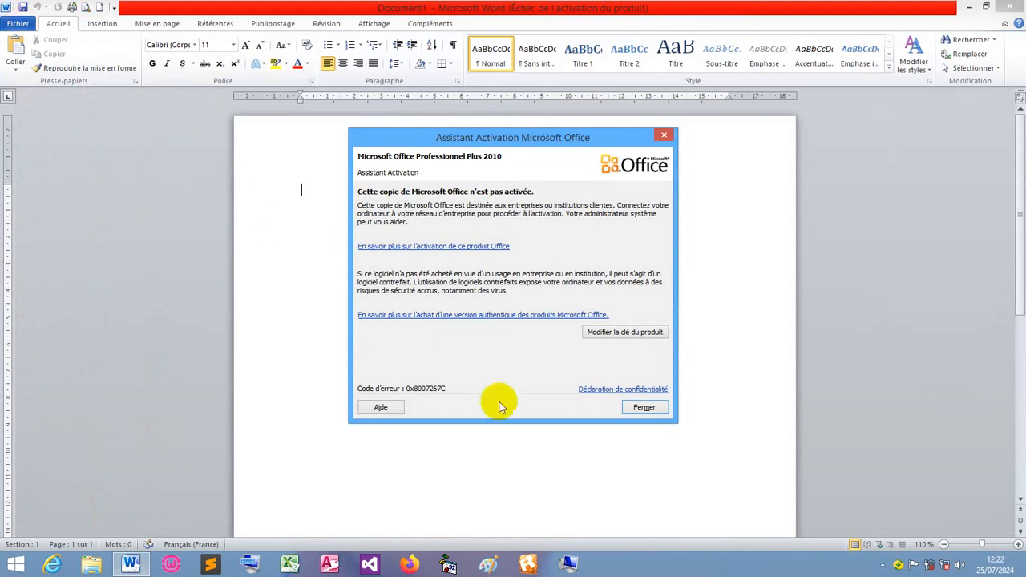
click(646, 408)
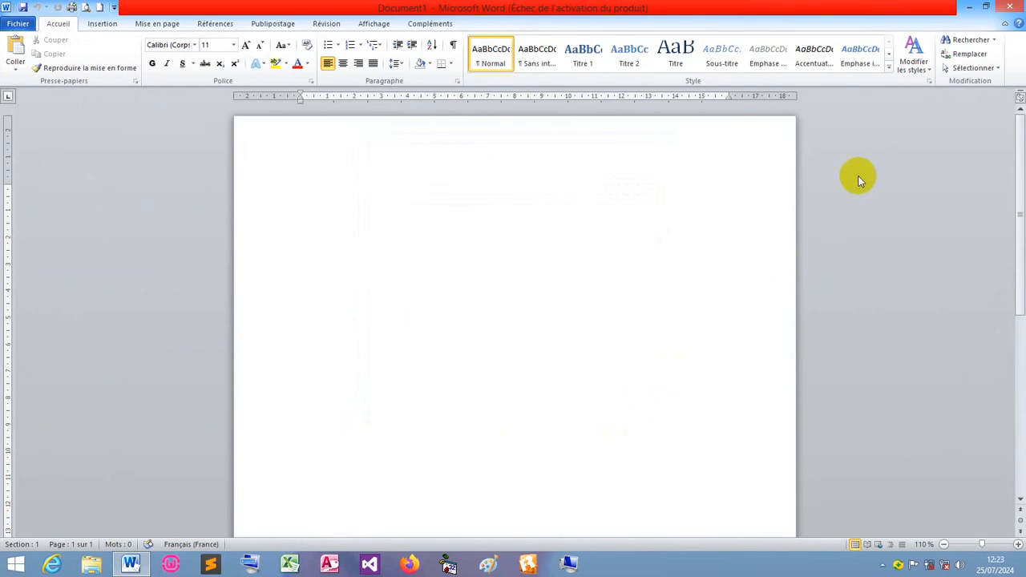
mouse_move(1019, 4)
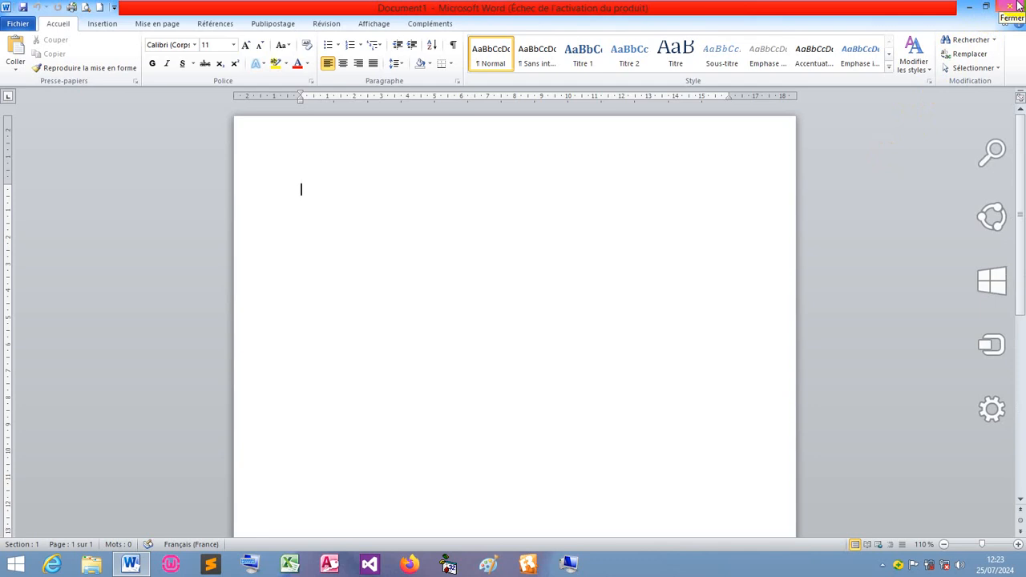
Close the Word 2010 window with its top-right X button.
click(1018, 4)
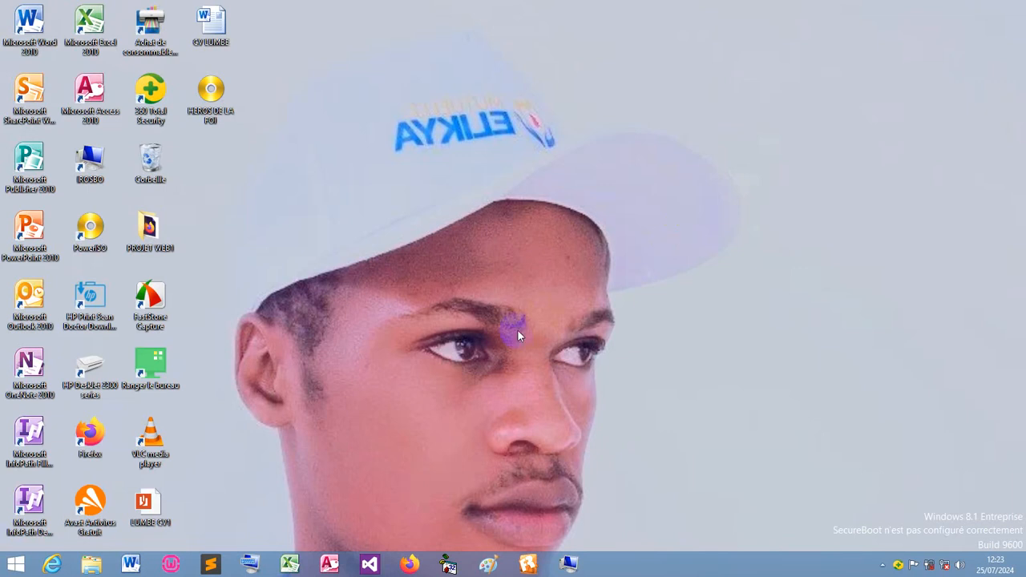
Relaunch Word 2010 from the taskbar and close the activation wizard with Fermer.
click(126, 566)
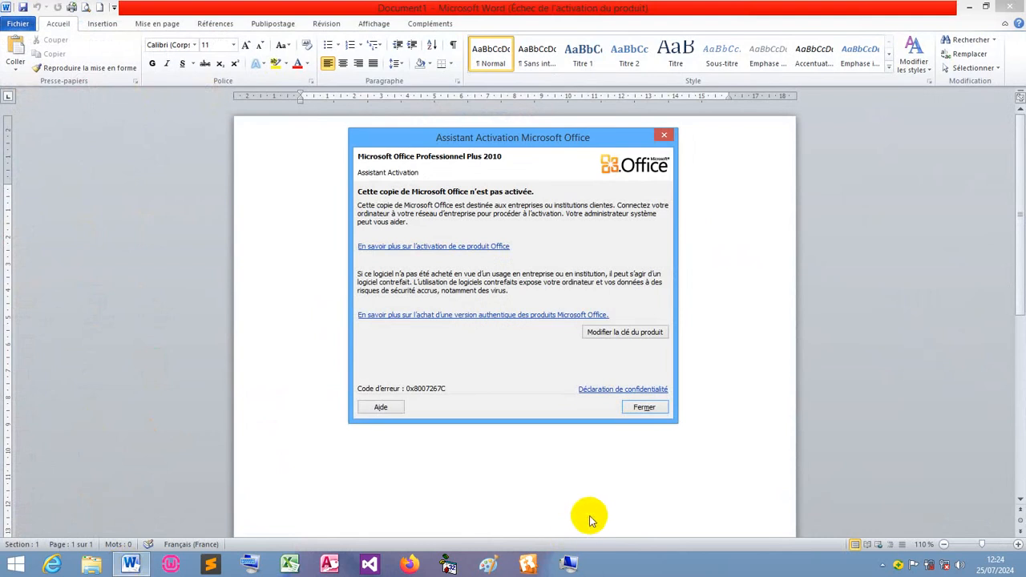
click(643, 408)
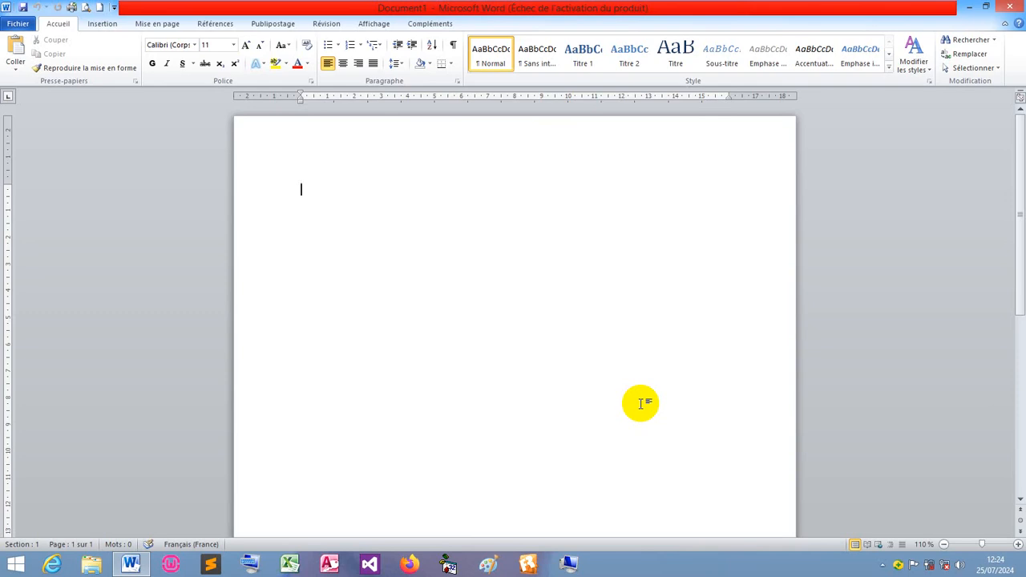
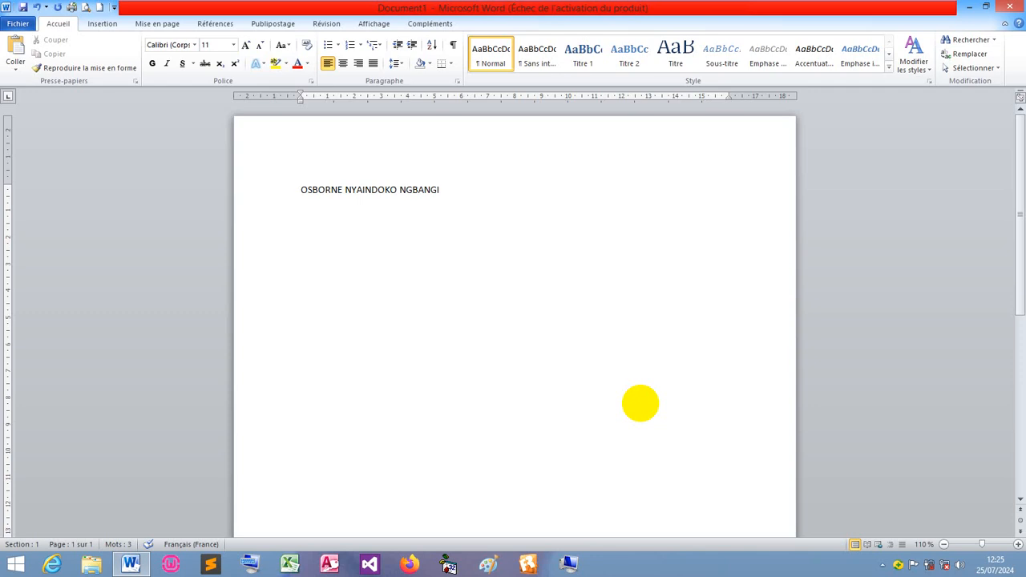
Add a second line holding a two-part full name in capitals.
key(Return)
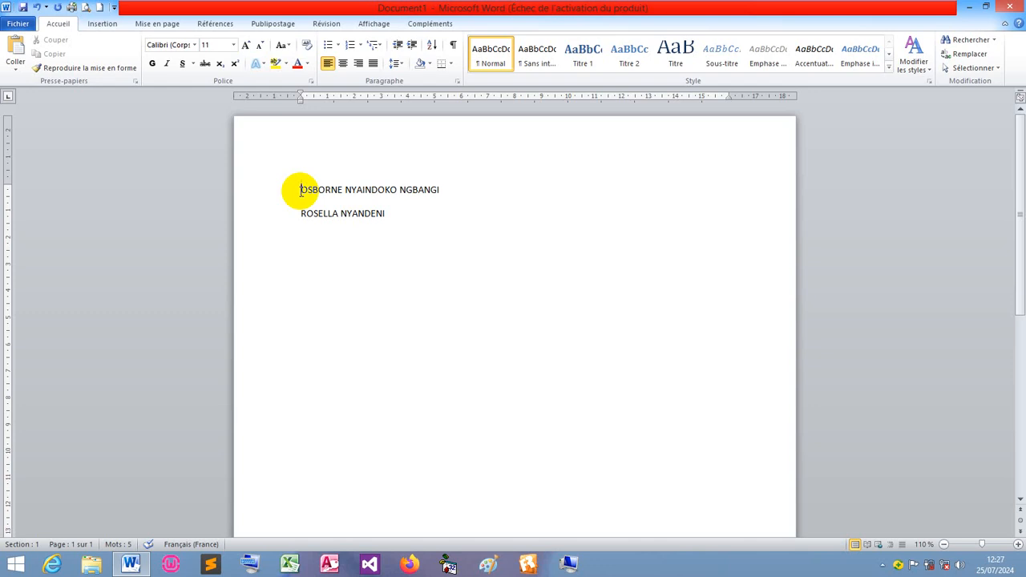
click(302, 190)
Select the whole three-part name on the first line.
drag(300, 190, 412, 196)
key(ctrl+c)
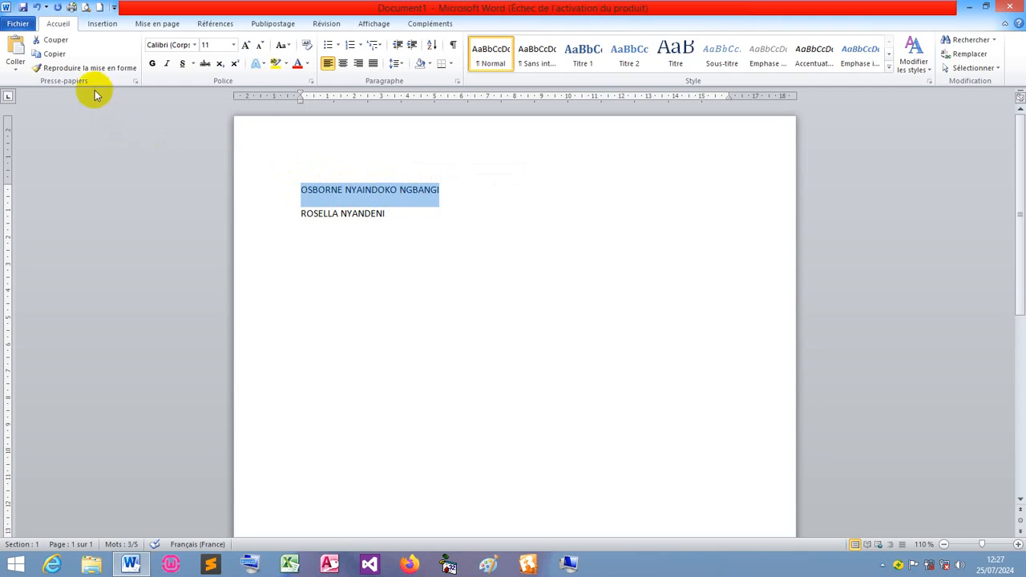
Copy the first name line and paste it three times on new lines below the second name.
click(54, 54)
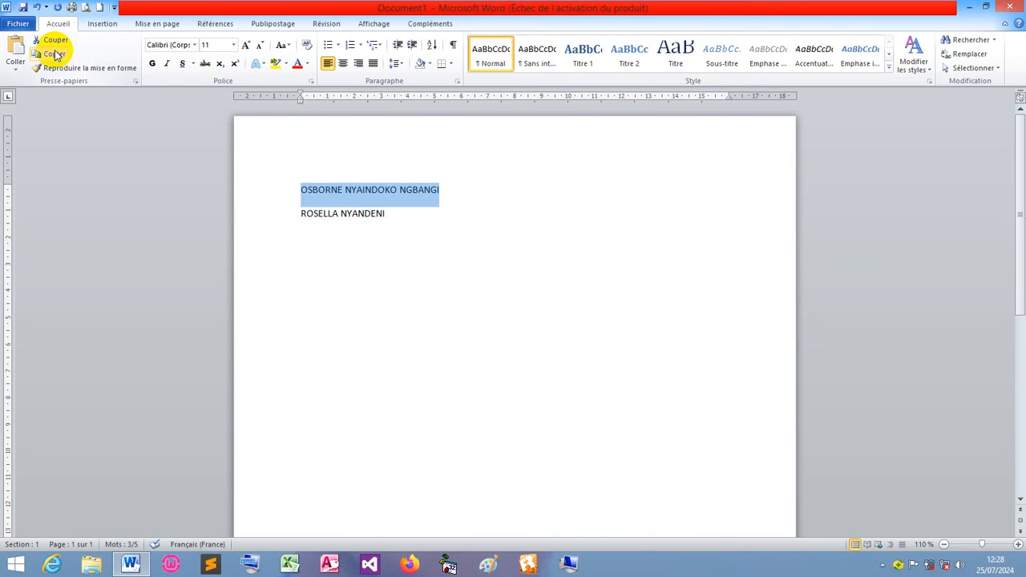
click(390, 218)
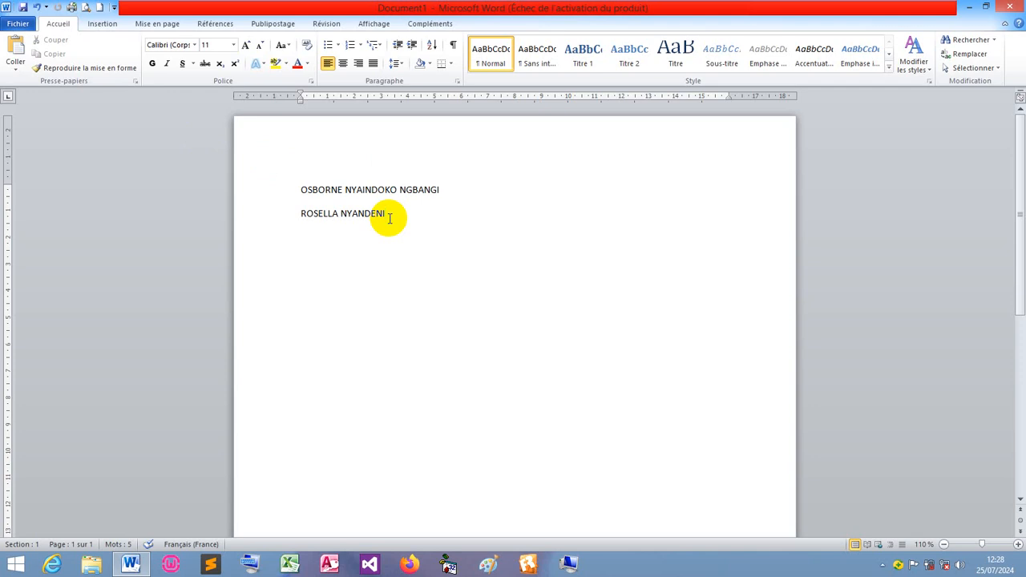
key(Return)
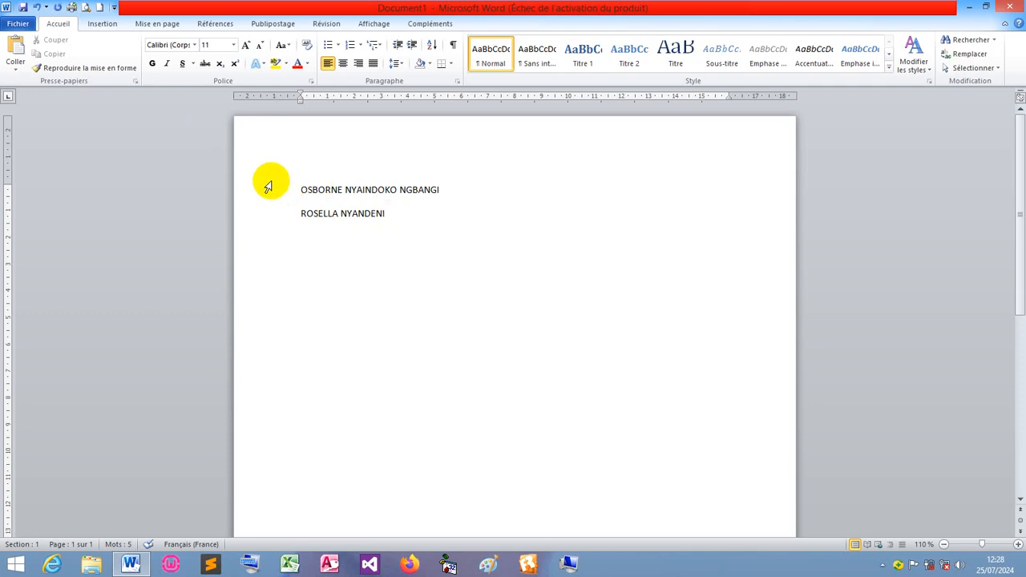
click(16, 51)
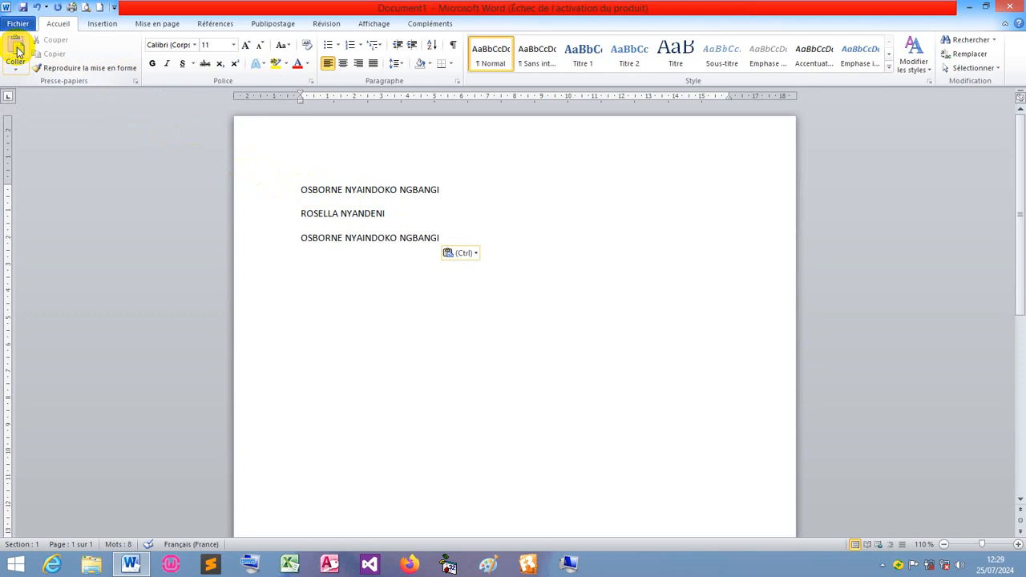
key(Return)
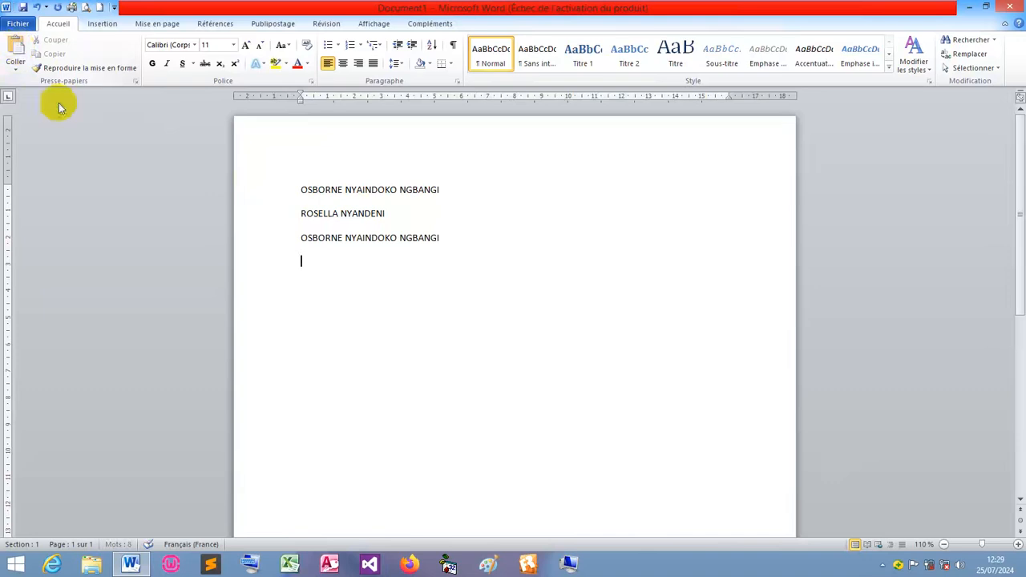
click(17, 51)
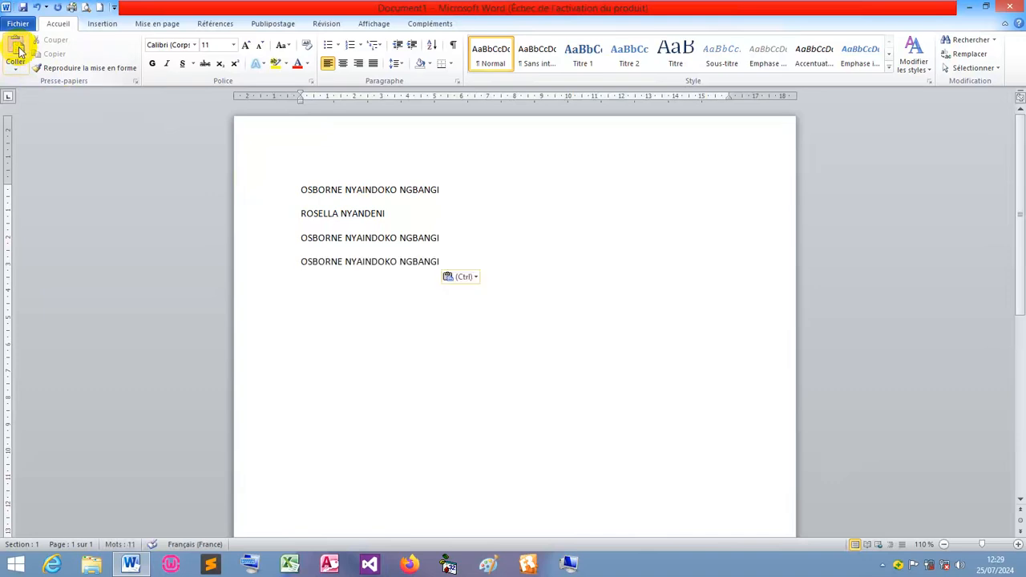
key(Return)
click(16, 51)
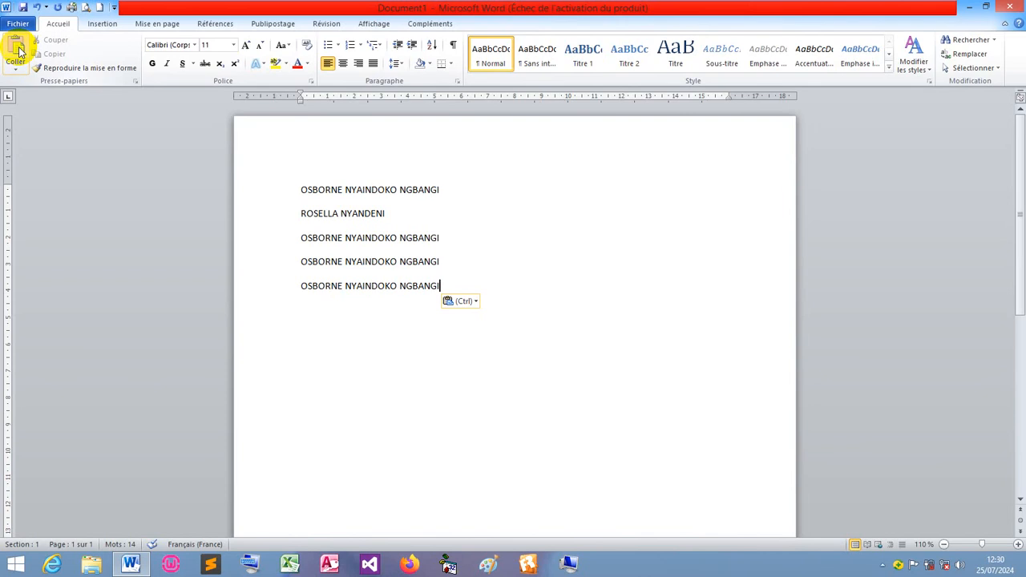
Select the two-part name on line two and cut it with Couper.
click(301, 214)
click(300, 215)
drag(300, 215, 361, 226)
key(ctrl+c)
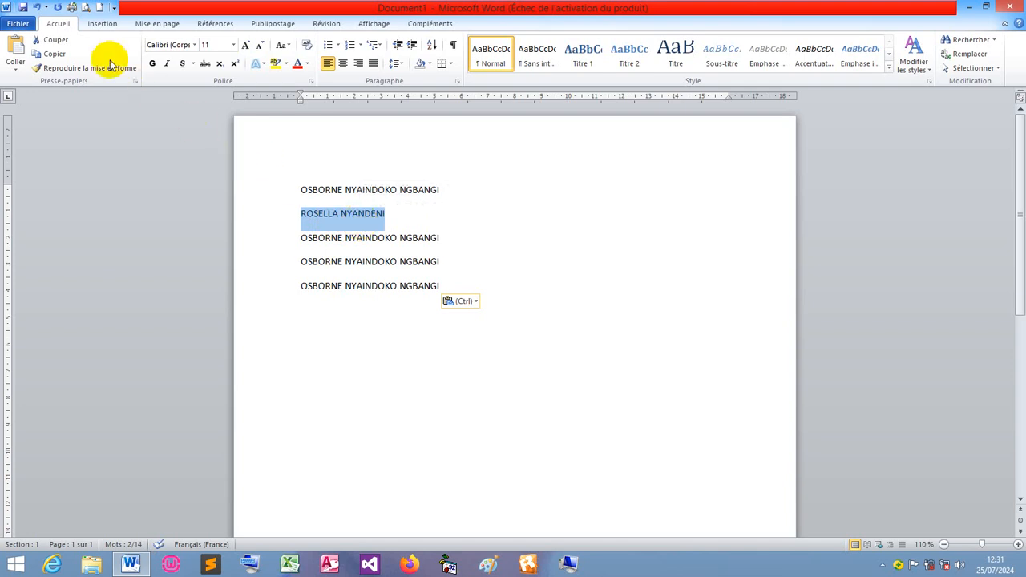
click(55, 42)
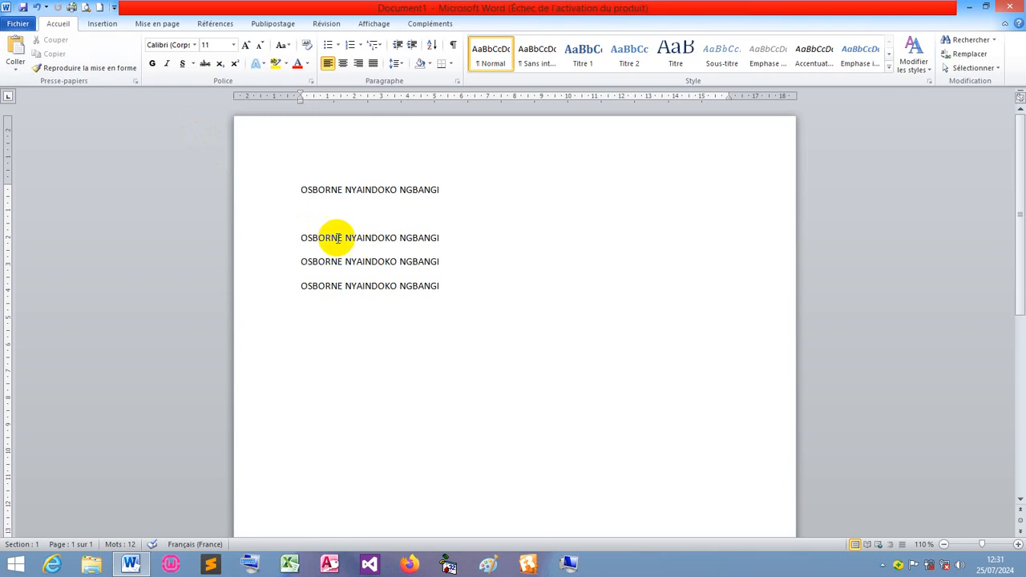
Paste the cut two-part name onto two new lines at the bottom of the document.
click(444, 287)
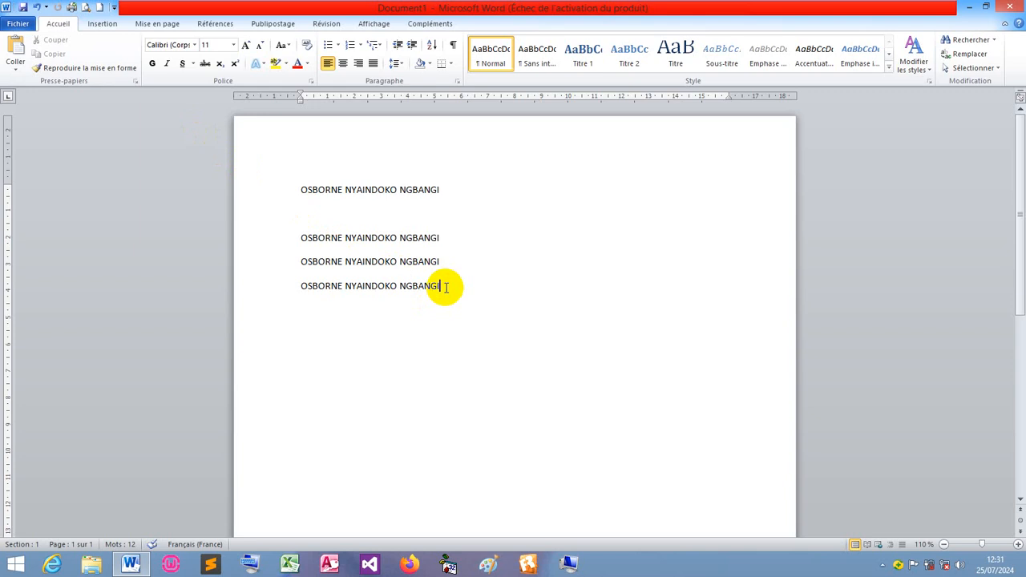
key(Return)
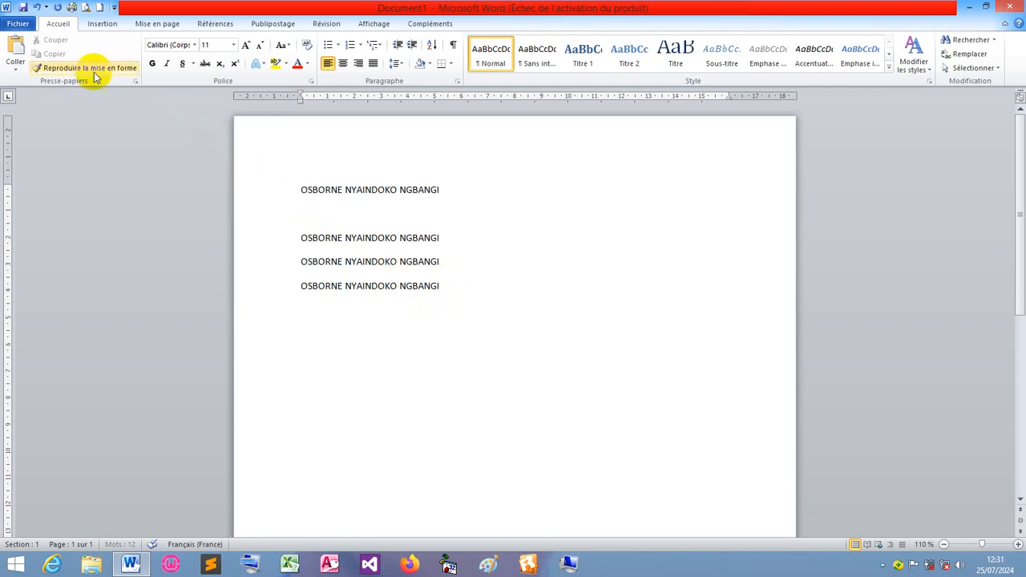
click(16, 48)
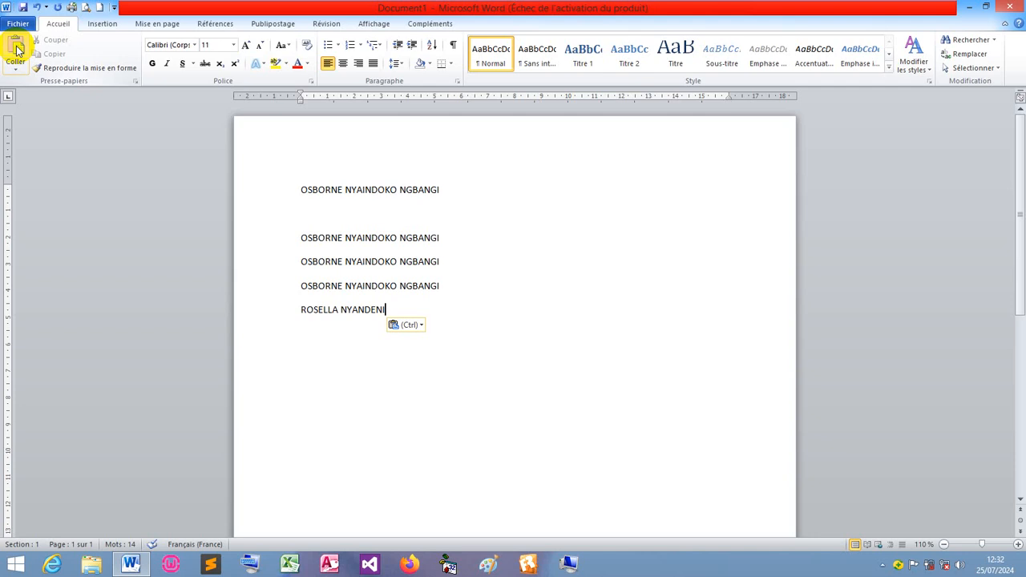
key(Return)
click(16, 49)
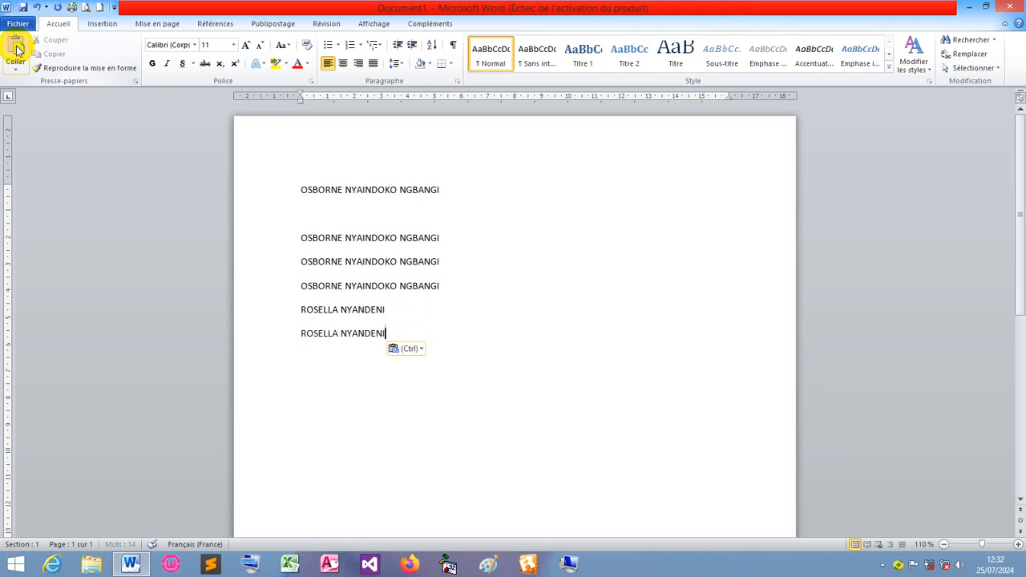
Paste several more copies of the two-part name onto one final line.
key(Return)
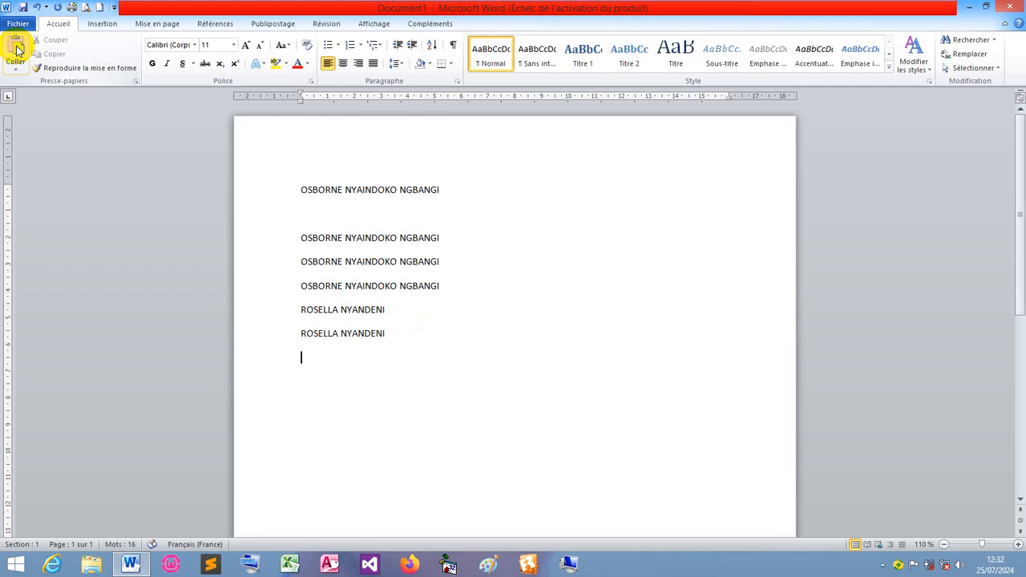
click(16, 48)
click(16, 49)
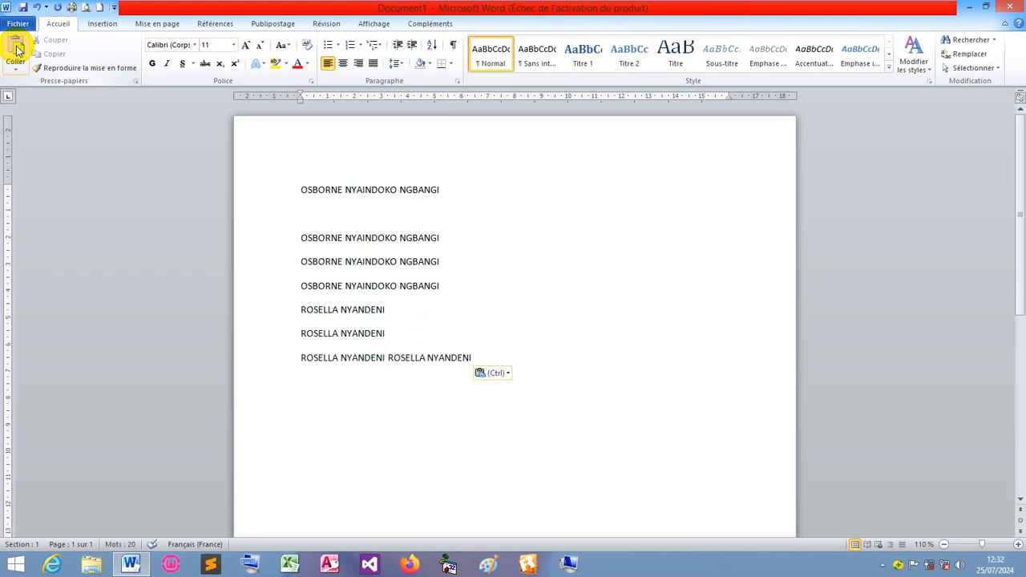
click(16, 49)
click(16, 49)
click(16, 49)
click(16, 49)
click(17, 49)
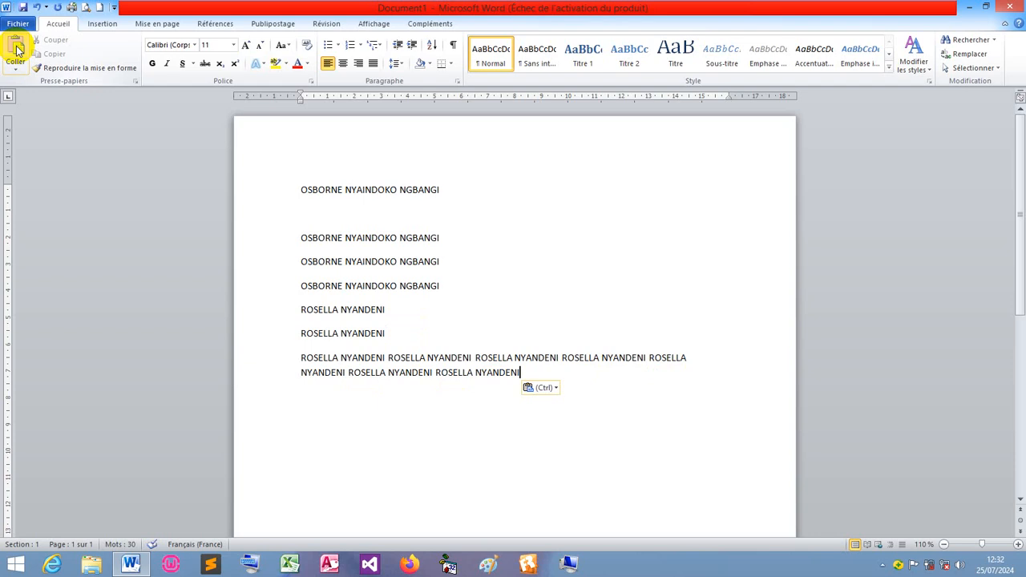